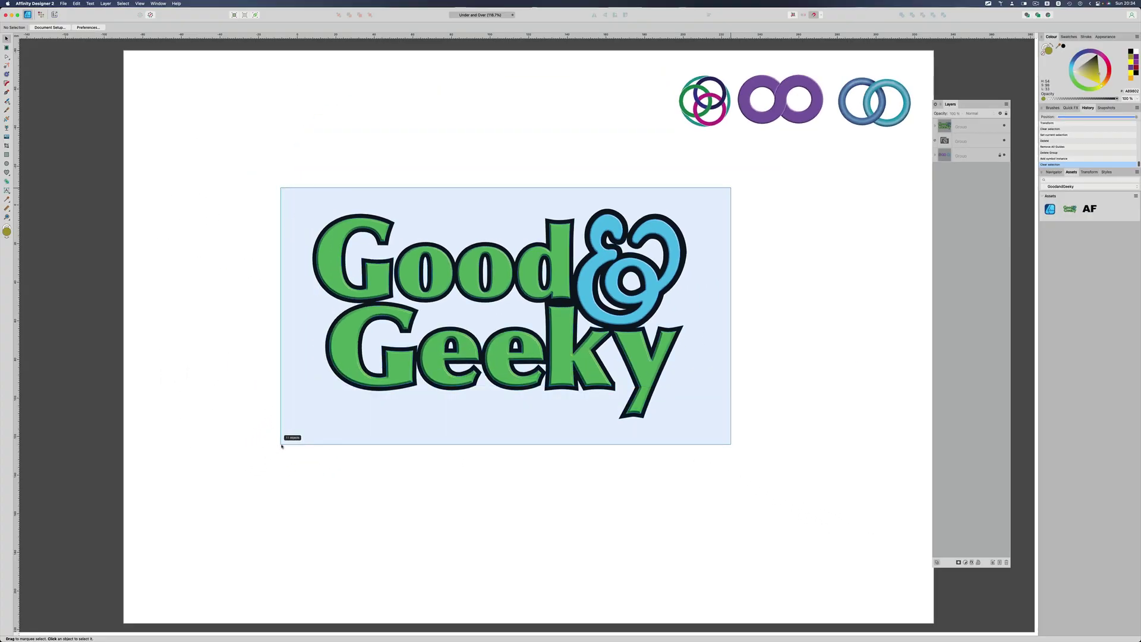
Select the Good & Geeky logo, move it to the top-left corner and scale it down
drag(287, 442, 287, 442)
drag(502, 380, 336, 239)
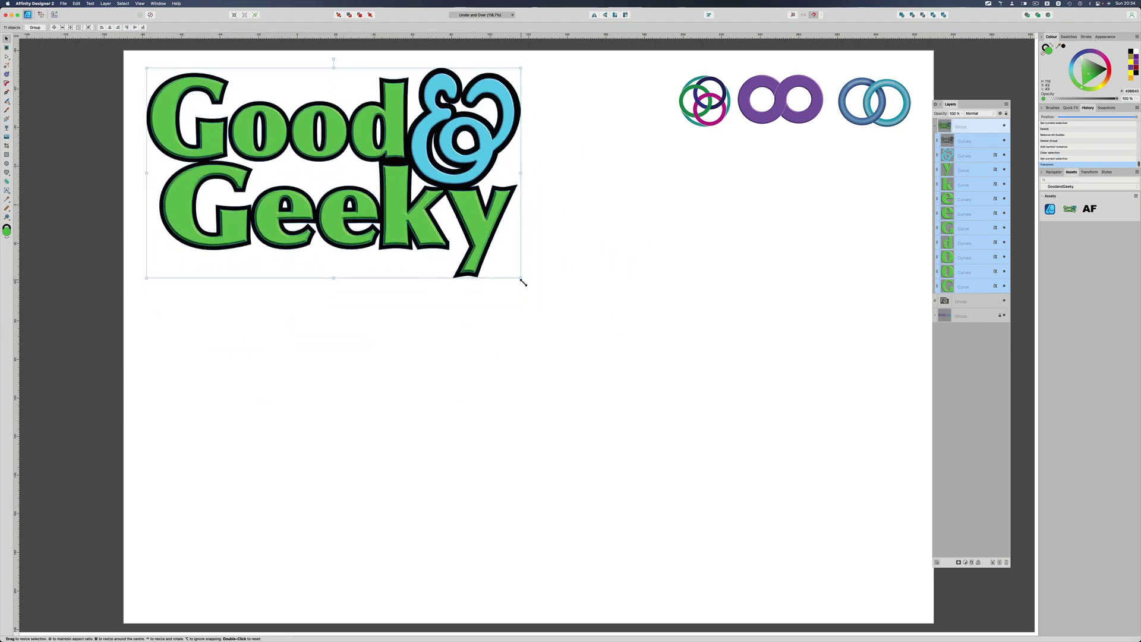
drag(522, 283, 228, 153)
Open the Grid and Axis and Guides settings, then show the 1 cm grid with 1 mm divisions
click(509, 331)
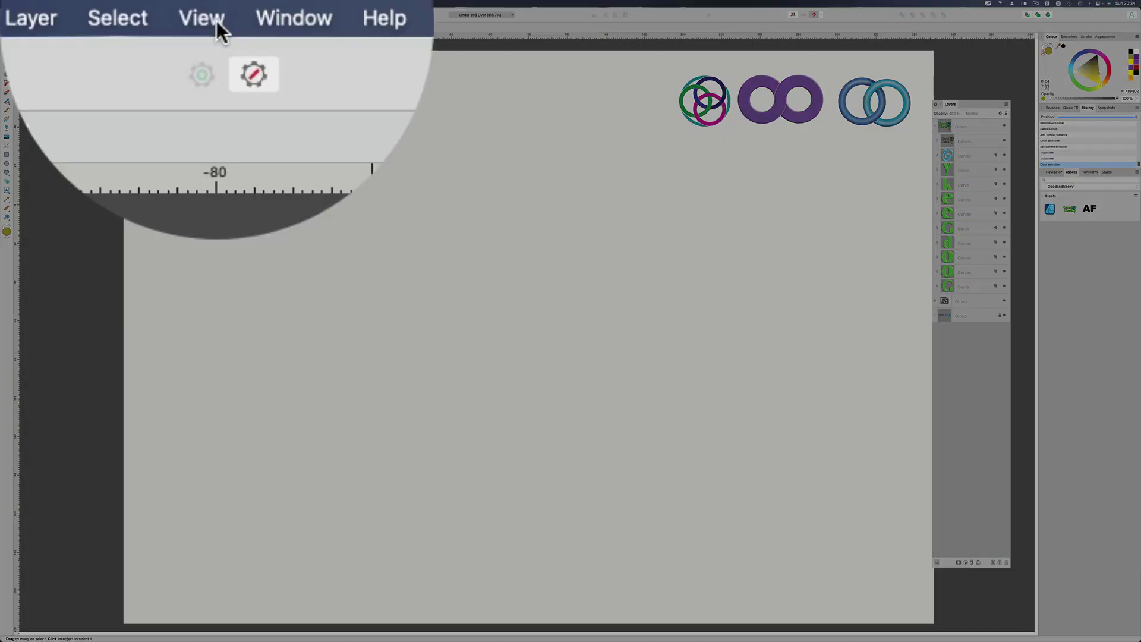
click(140, 4)
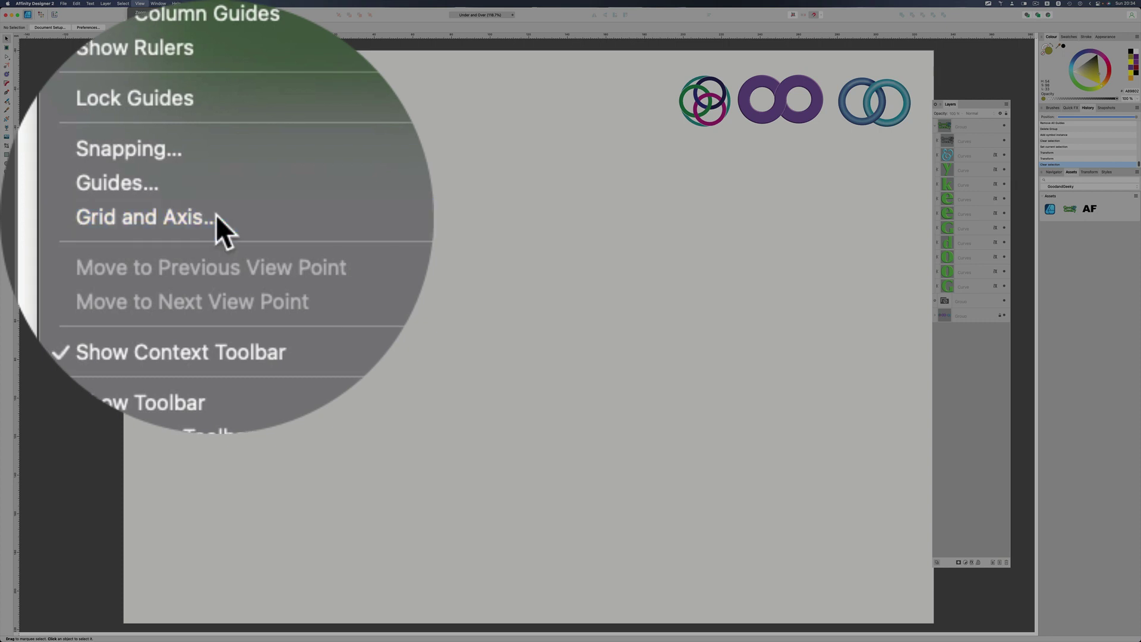
click(216, 217)
click(140, 3)
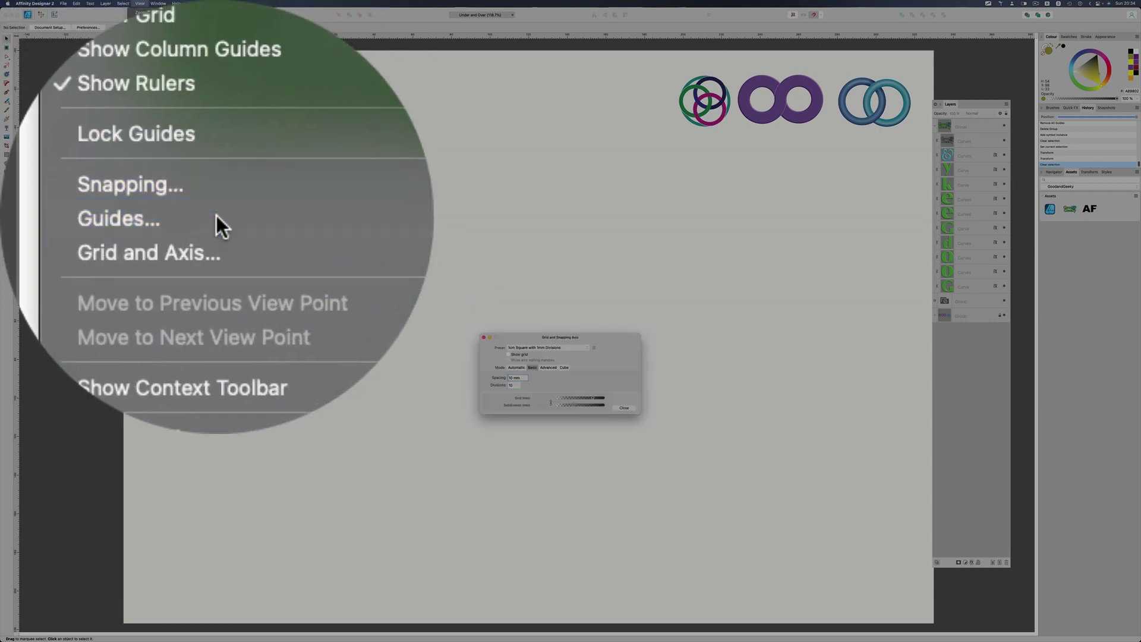
click(216, 215)
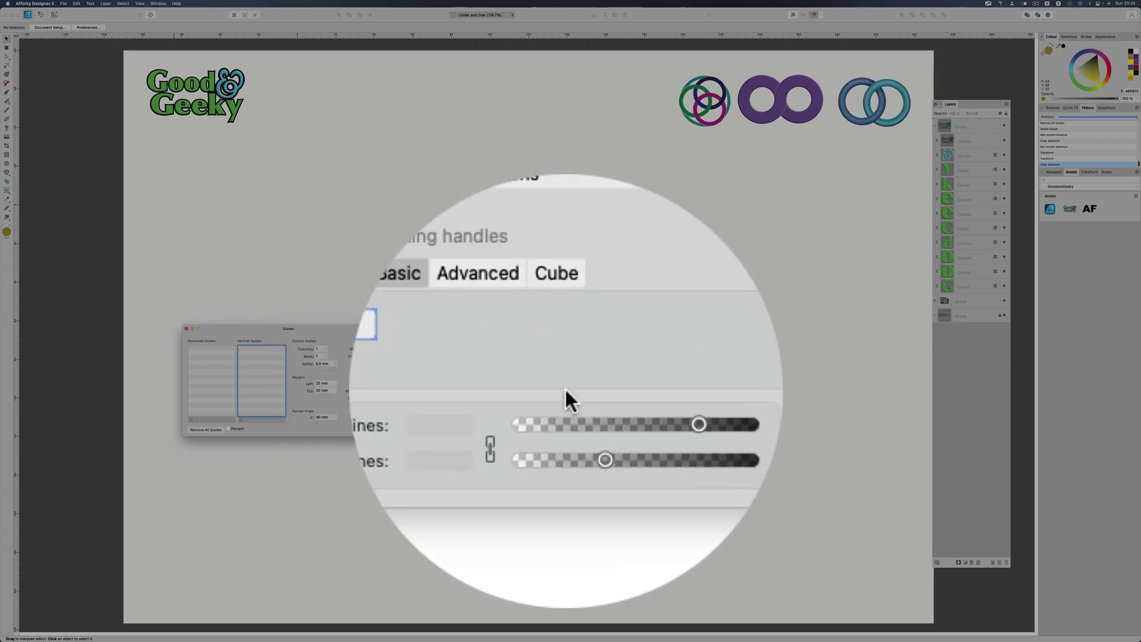
click(508, 354)
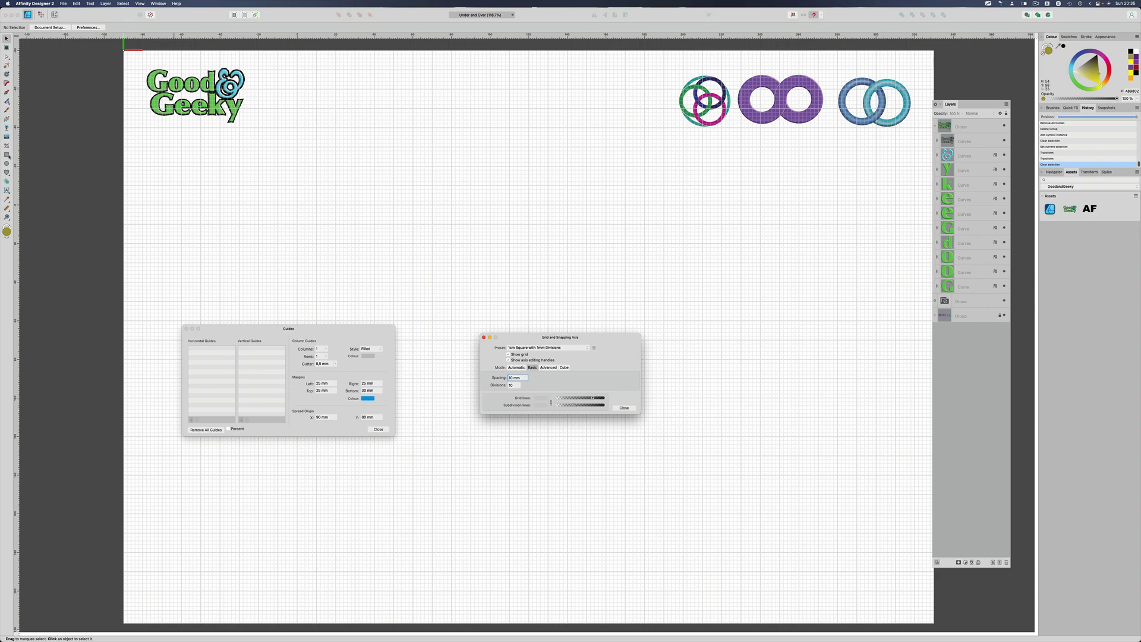
Draw a 20 mm square and array it into four columns and four rows
click(6, 155)
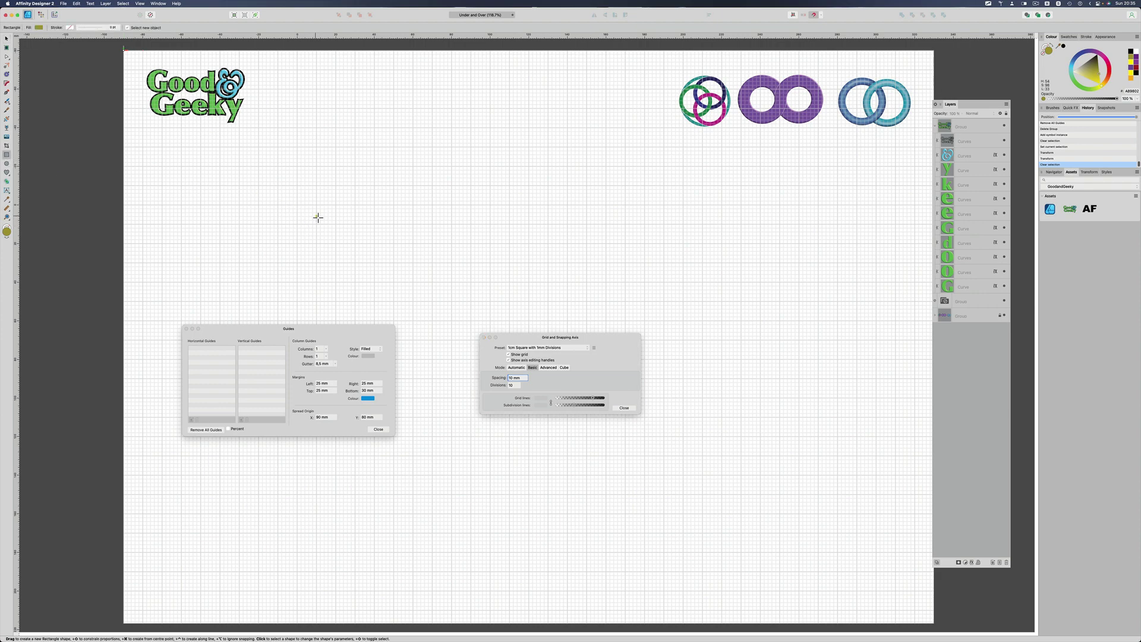
drag(297, 205, 336, 244)
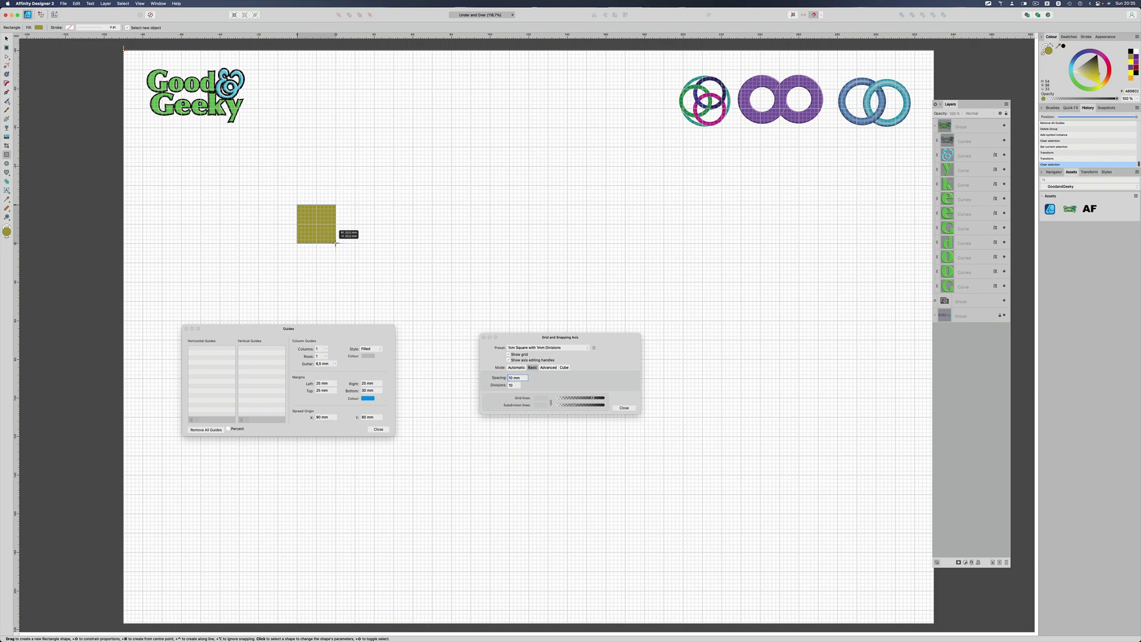
drag(336, 243, 335, 244)
key(Right)
key(Right)
key(Right)
drag(382, 148, 381, 148)
key(Up)
key(Up)
key(Up)
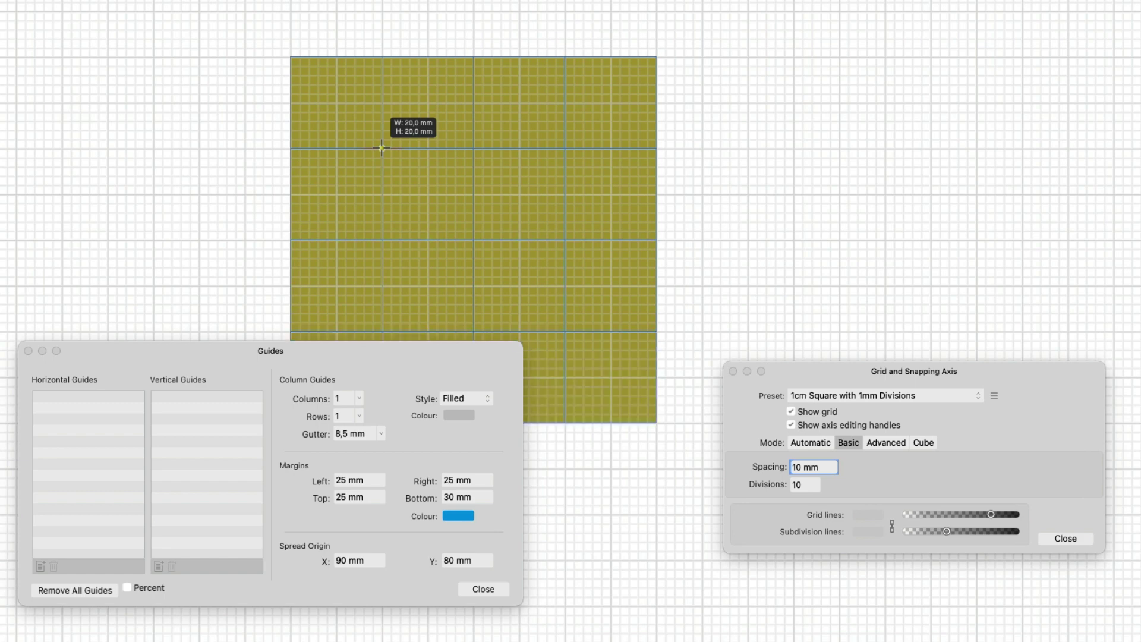
Add white gaps between the columns and rows of squares, then finish the array
key(Right)
key(Right)
key(Right)
key(Right)
key(Right)
key(Right)
drag(382, 148, 382, 148)
key(Right)
key(Right)
key(Right)
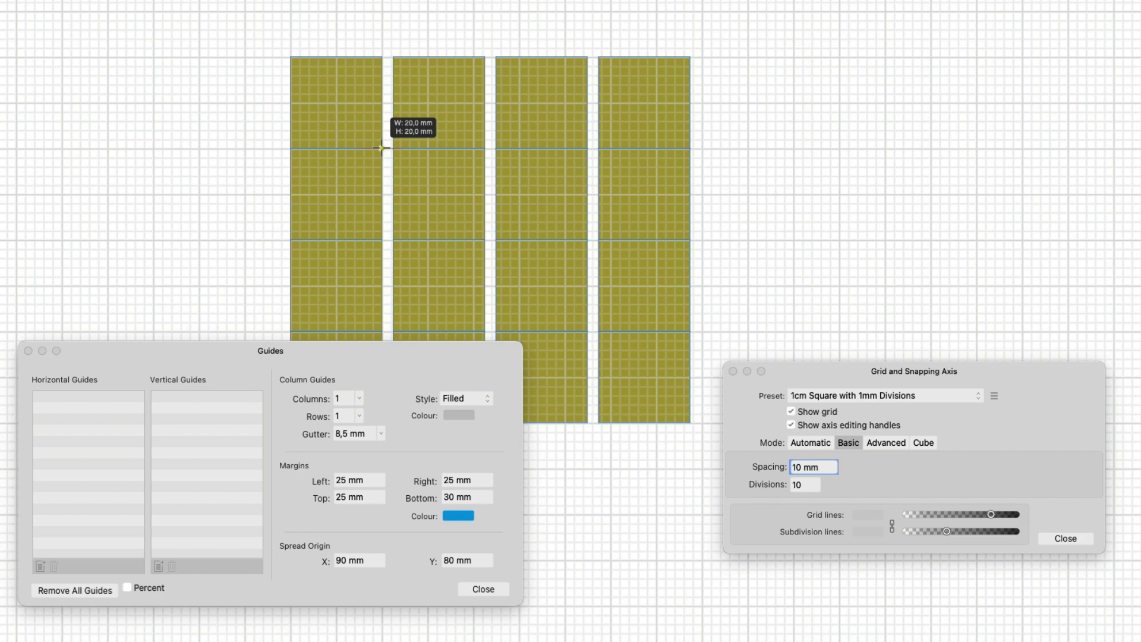
key(Up)
key(Up)
key(Up)
key(Up)
key(Up)
key(Up)
drag(382, 148, 381, 148)
key(Up)
drag(382, 148, 382, 148)
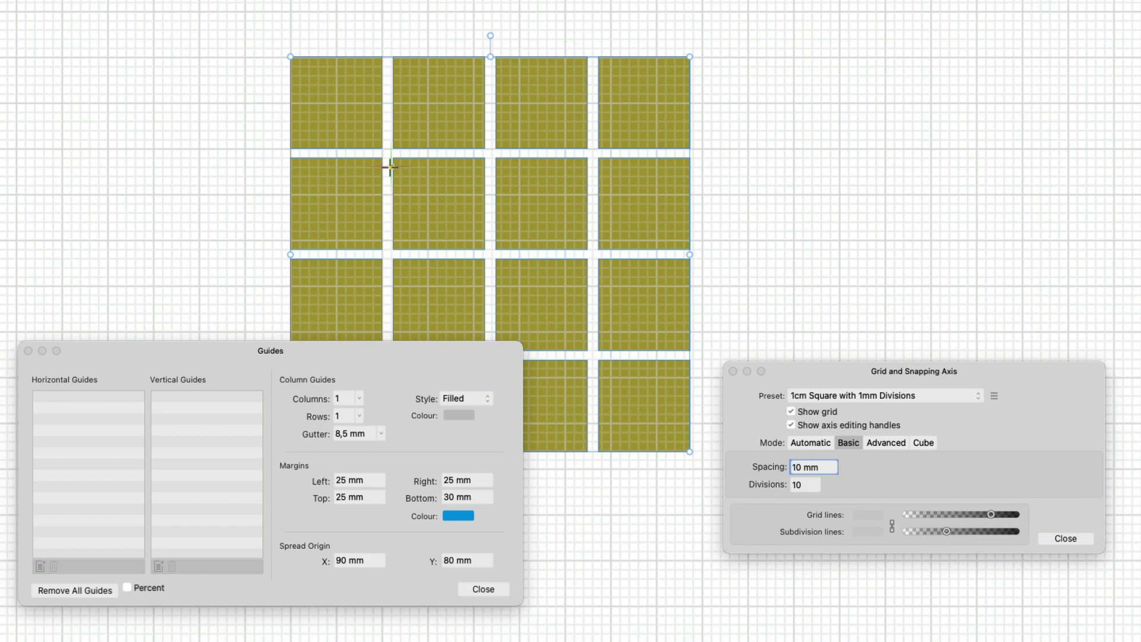
Zoom in closely on the gaps between the olive squares
key(z)
click(394, 164)
click(395, 163)
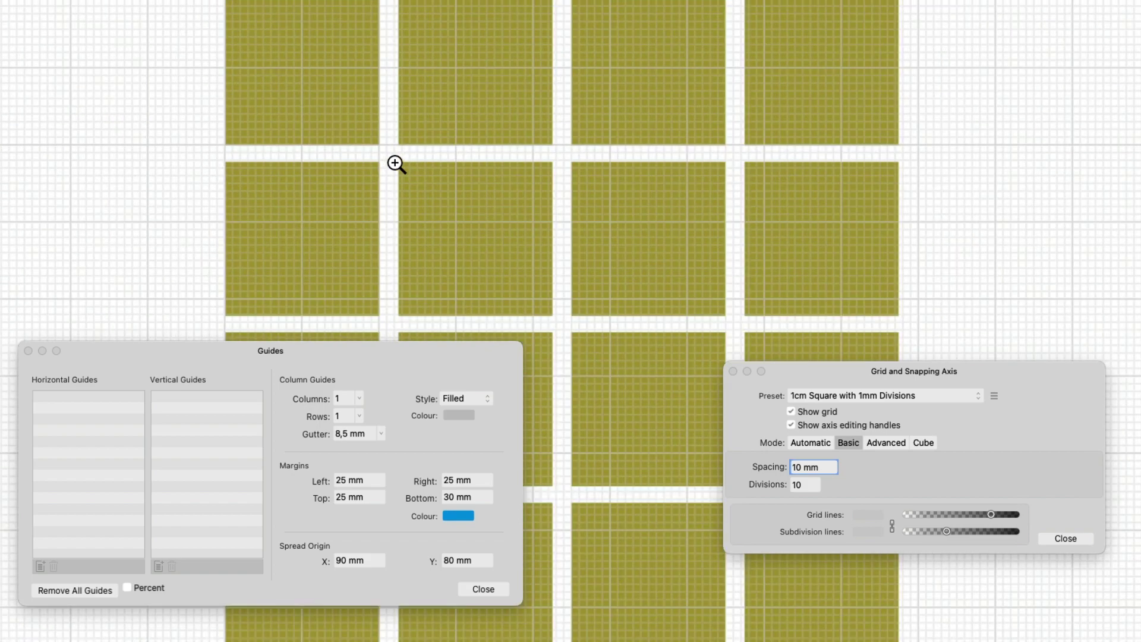
click(396, 164)
click(395, 164)
click(395, 164)
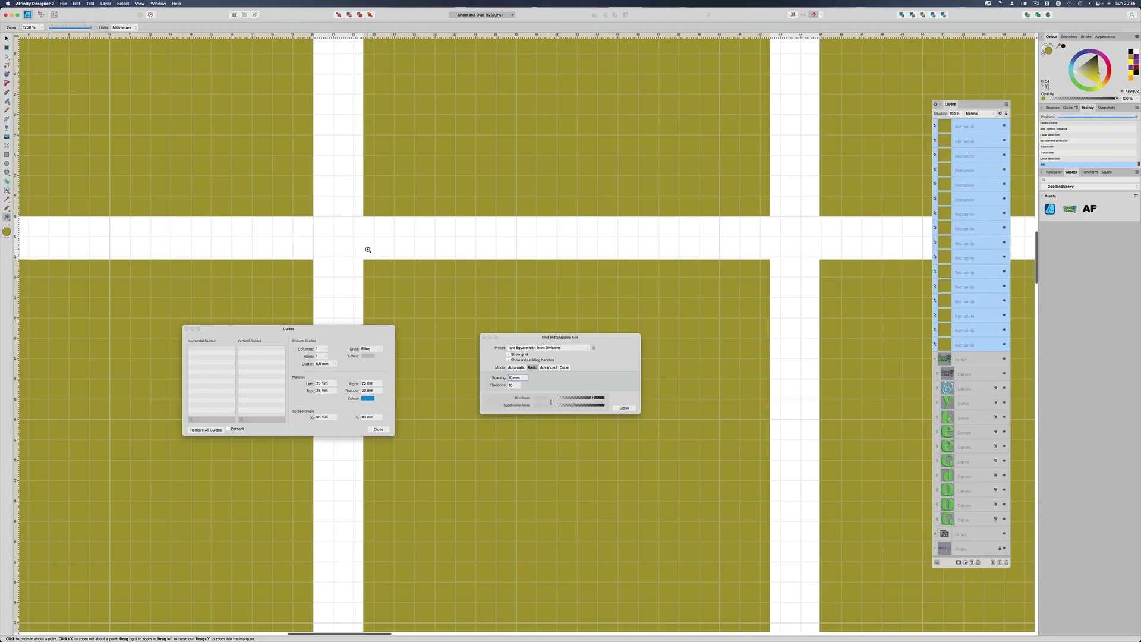
Undo the squares and place vertical and horizontal guides at 20 mm and 22 mm
key(super+z)
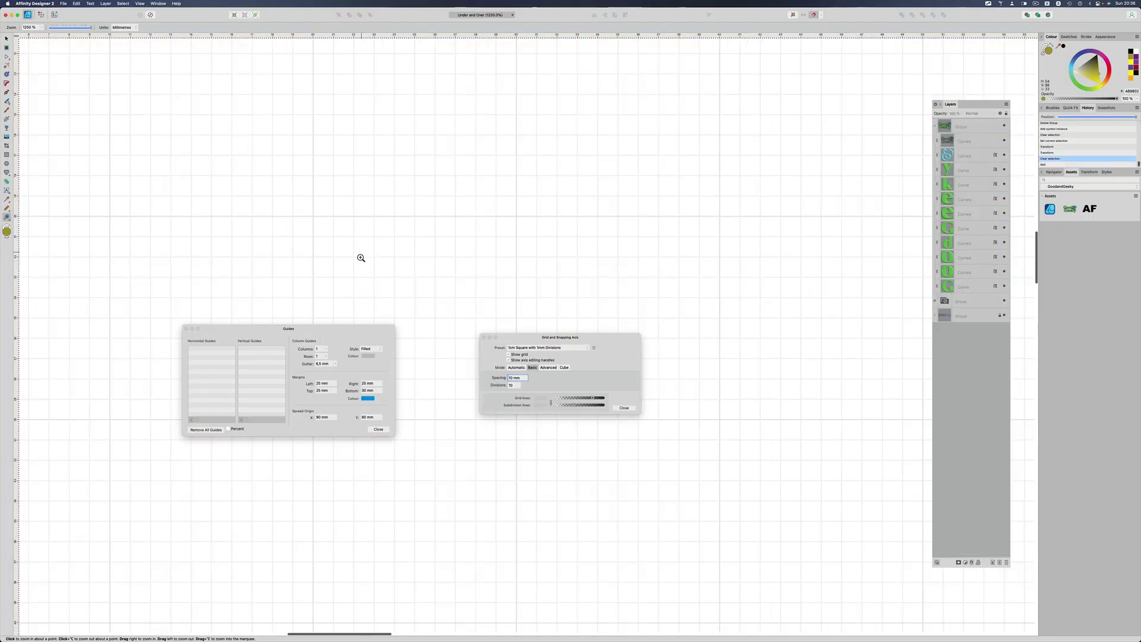
scroll(336, 296, up, 5)
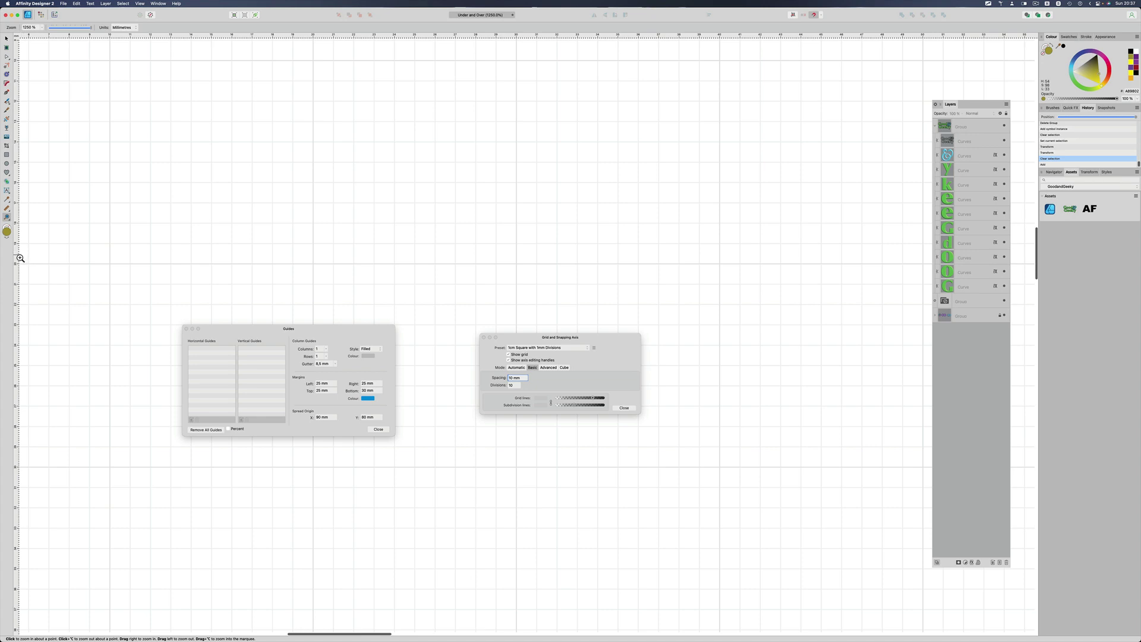
click(7, 41)
drag(17, 229, 313, 239)
drag(18, 252, 354, 254)
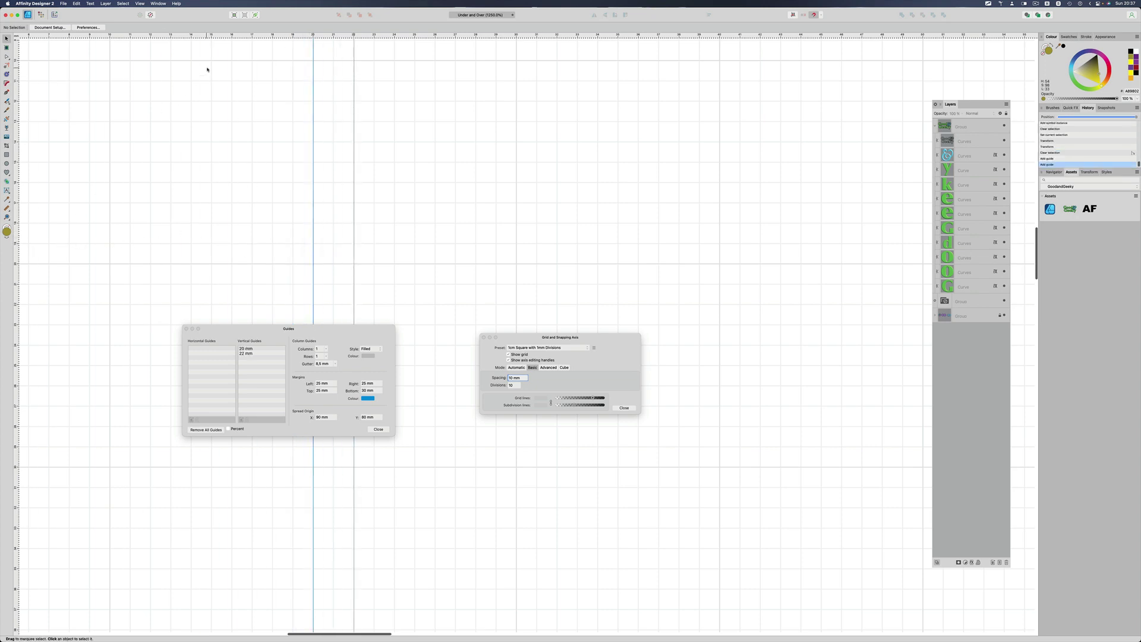
drag(243, 38, 379, 263)
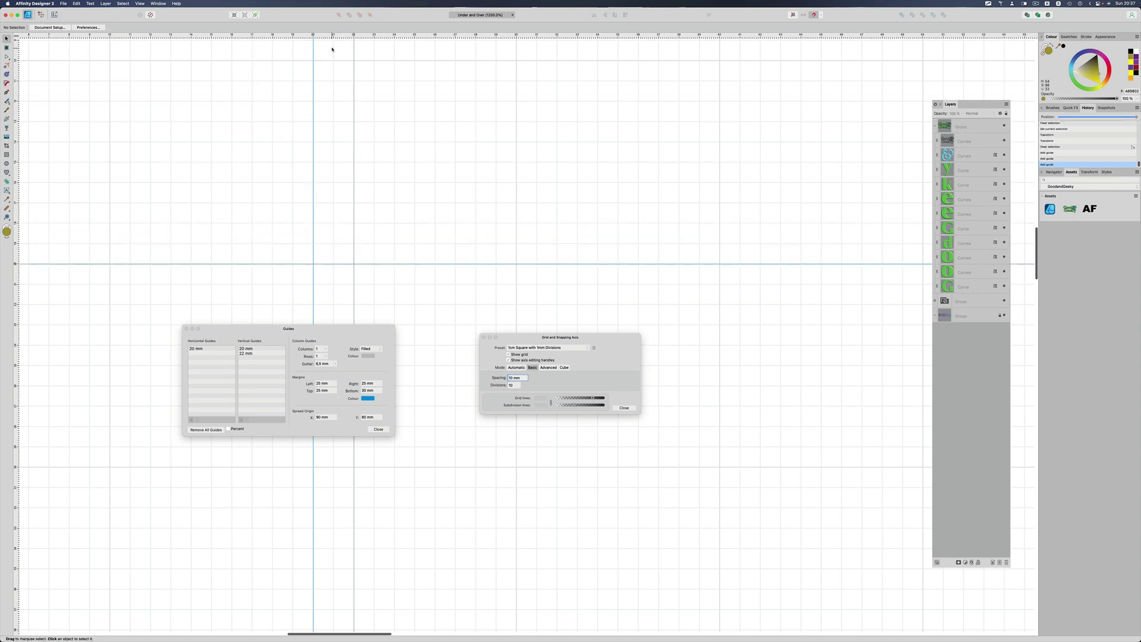
drag(332, 37, 359, 304)
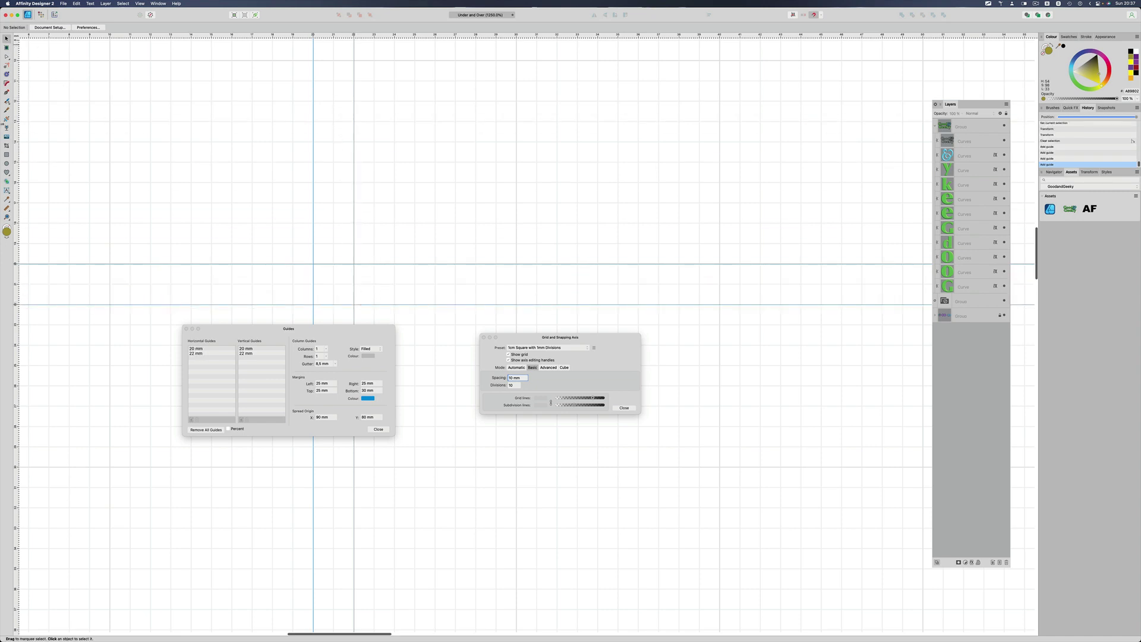
Draw a small olive square in the 2 mm gap between the 20 mm and 22 mm guides
key(m)
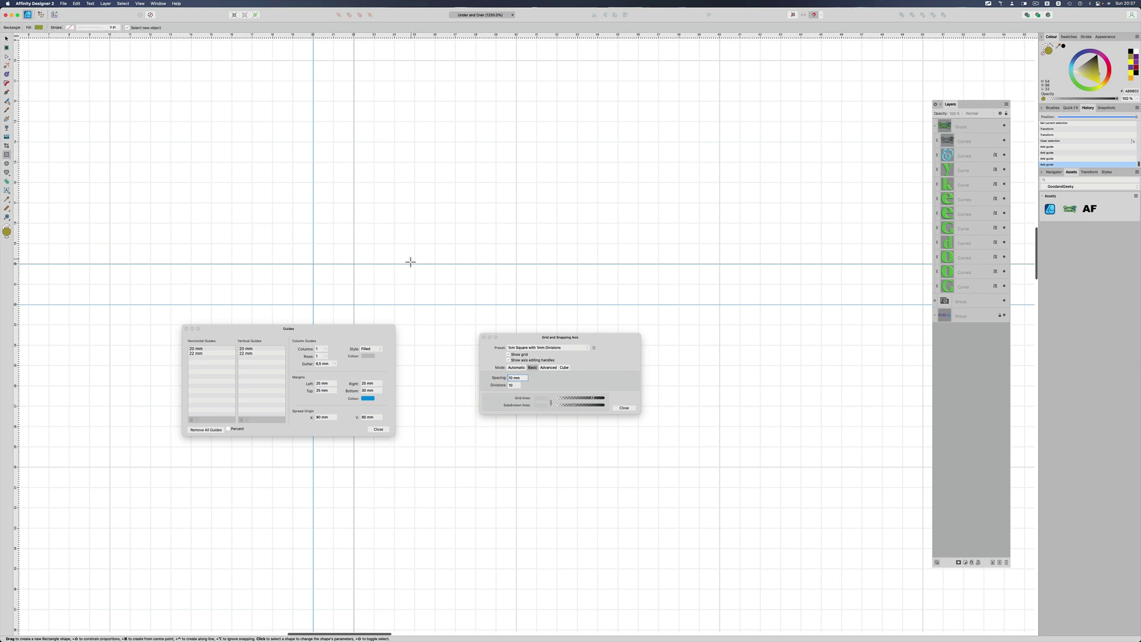
drag(313, 264, 359, 308)
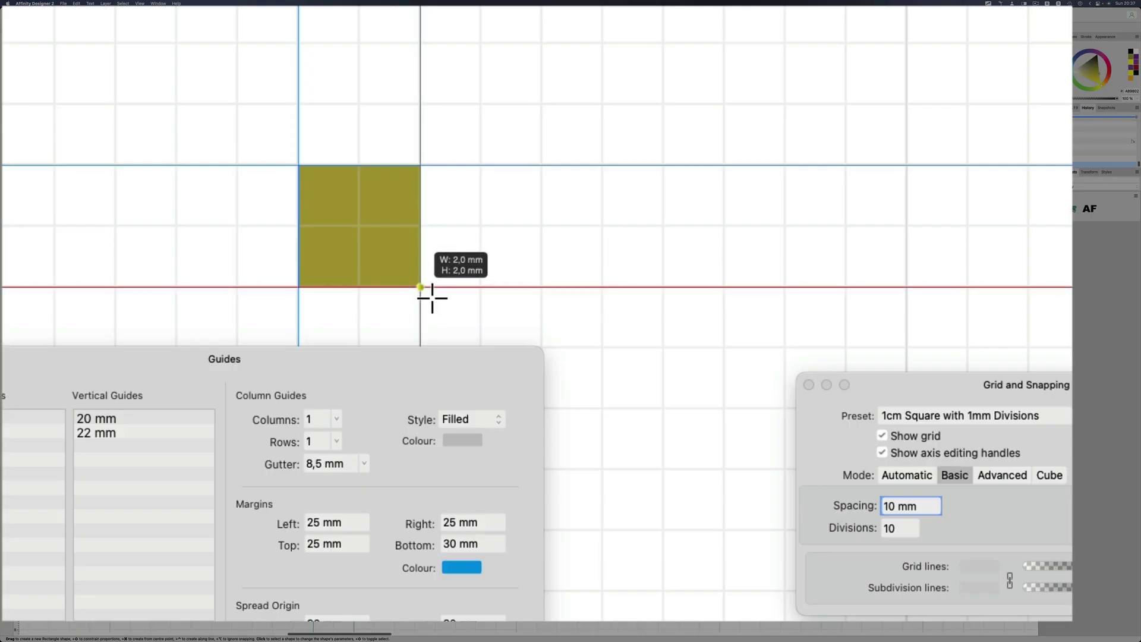
drag(432, 298, 420, 287)
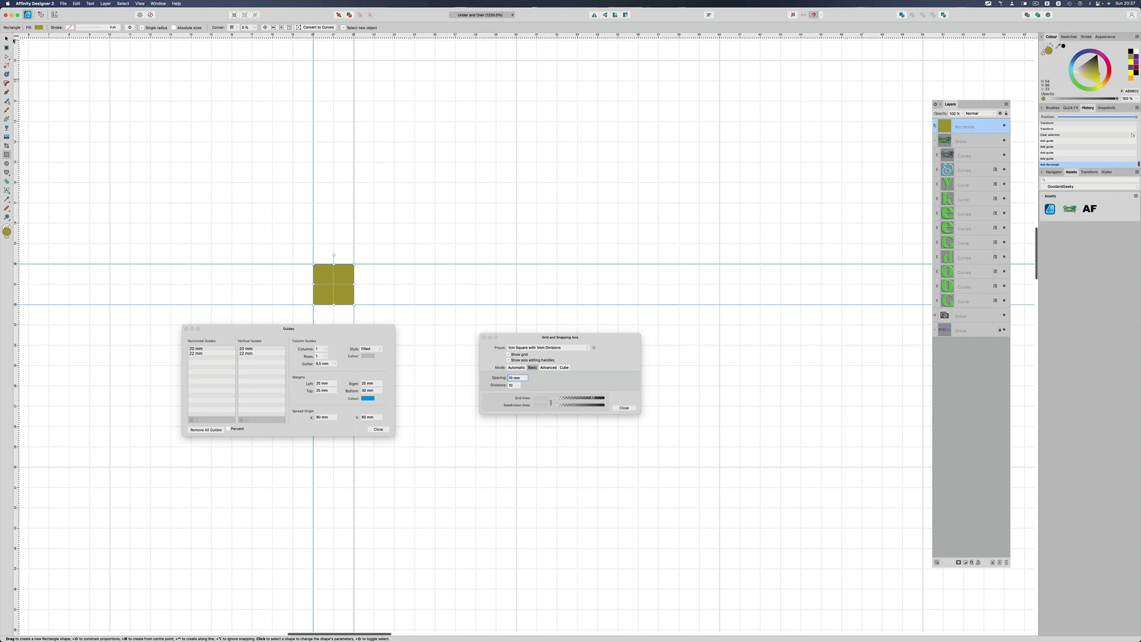
click(8, 39)
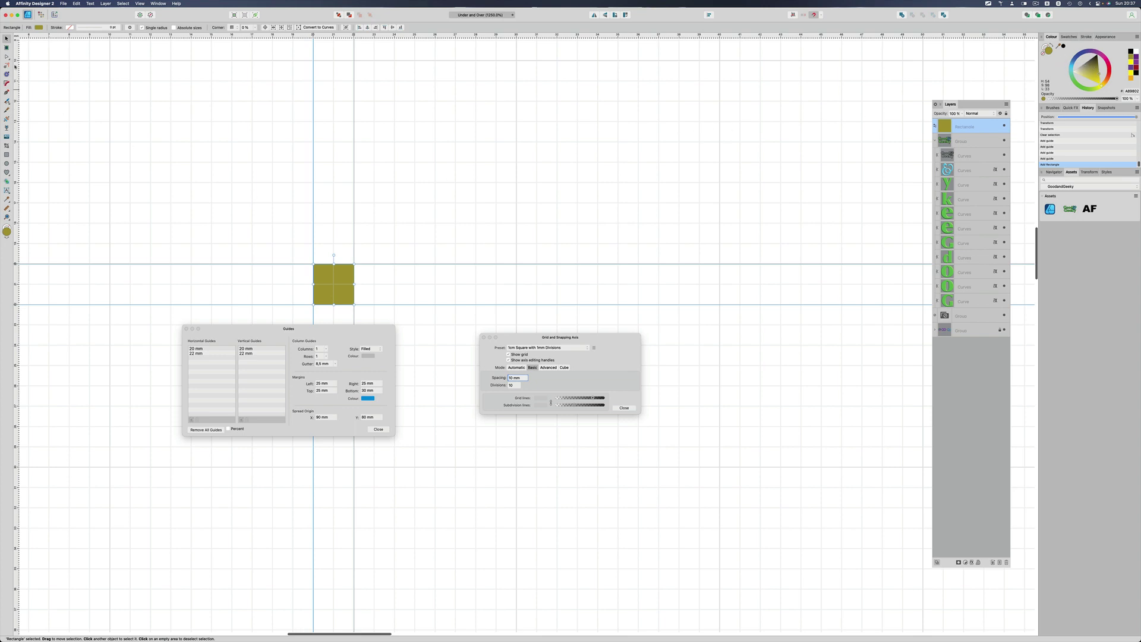
Set blue as the fill colour and draw a test rectangle up to the guide intersection
click(233, 126)
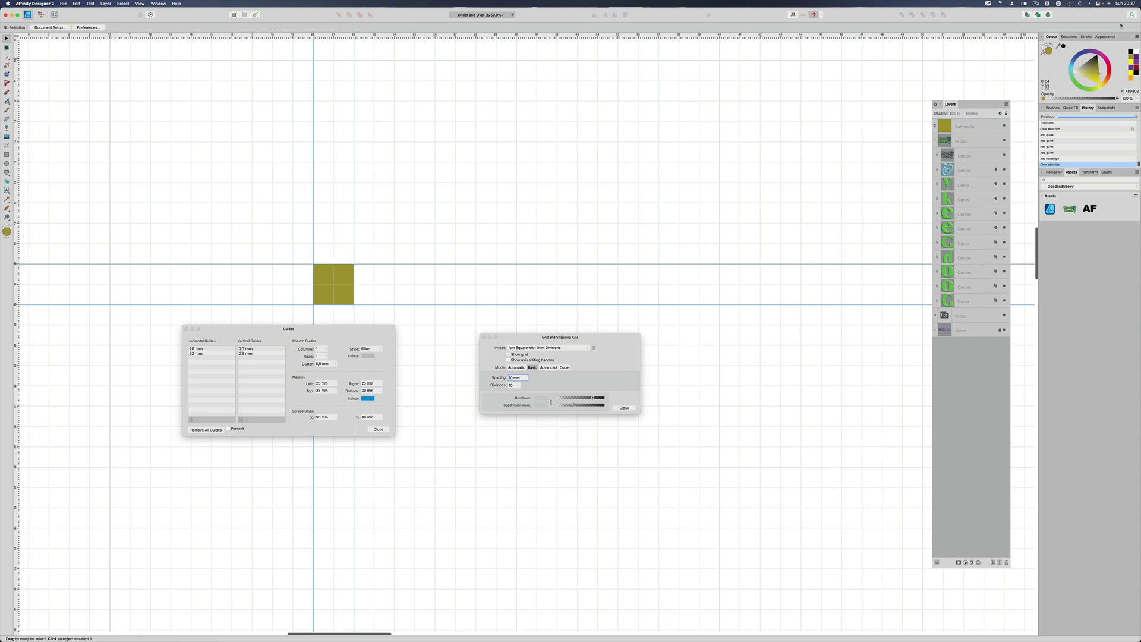
click(1079, 58)
click(7, 154)
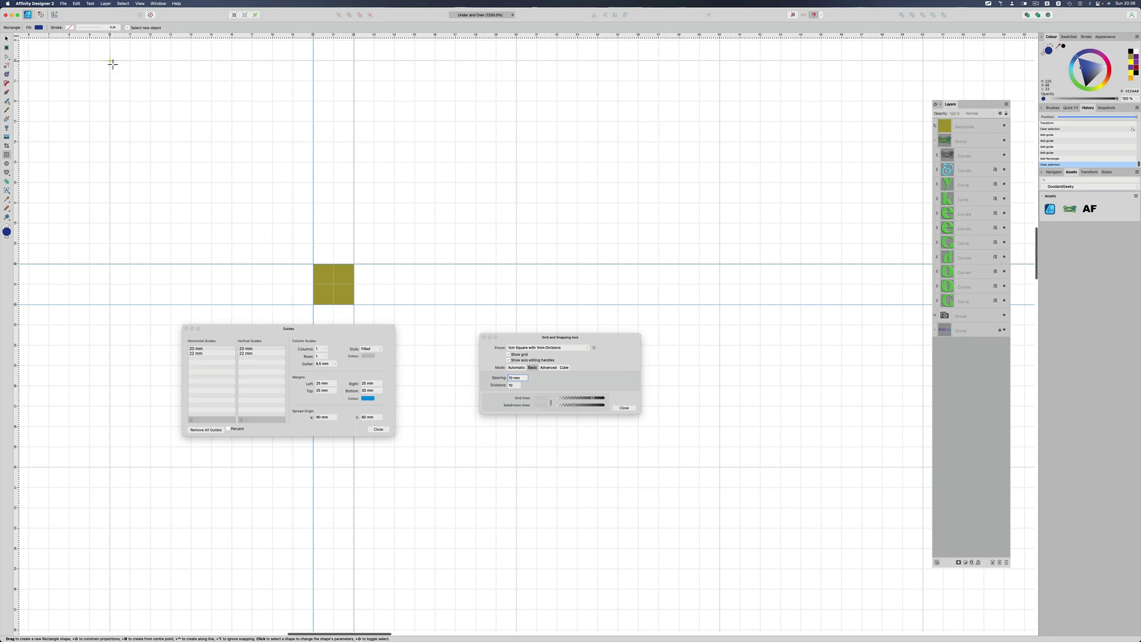
drag(113, 64, 315, 264)
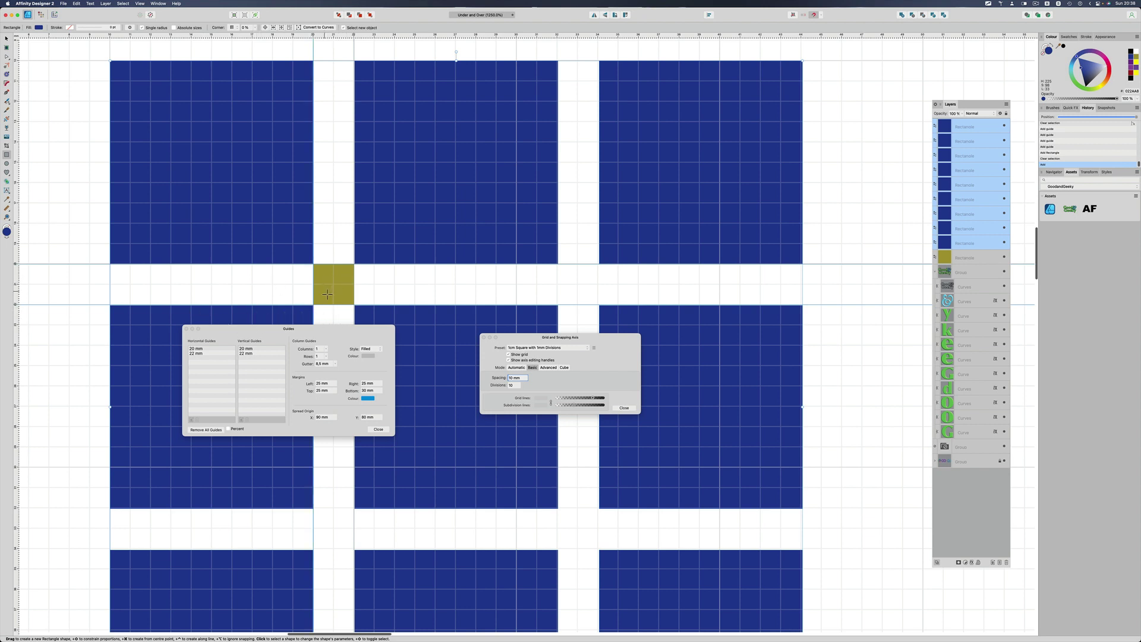
Zoom closely into the olive square at the guides
key(z)
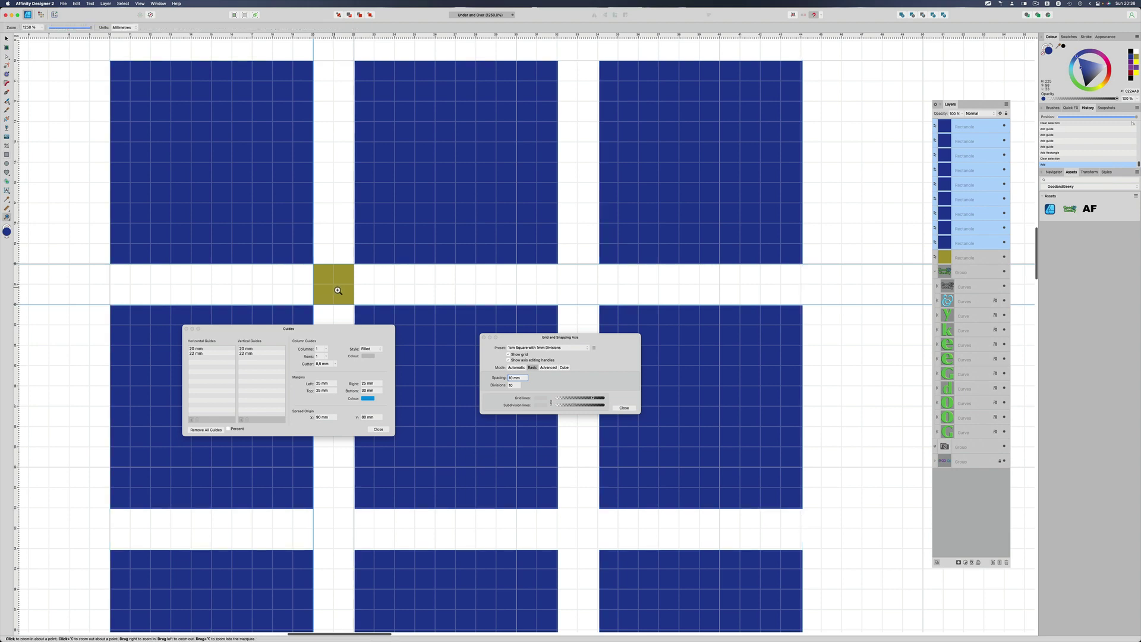
click(334, 287)
drag(334, 287, 395, 308)
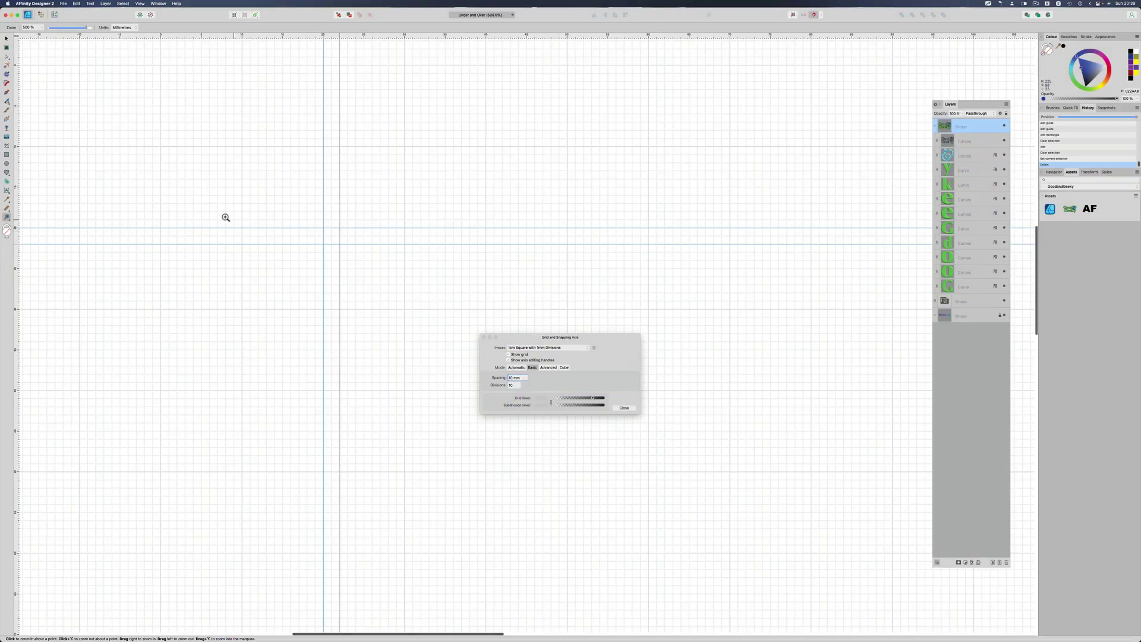
Draw a blue square to the guide intersection, duplicate it across with equal gaps, and select all four
click(7, 155)
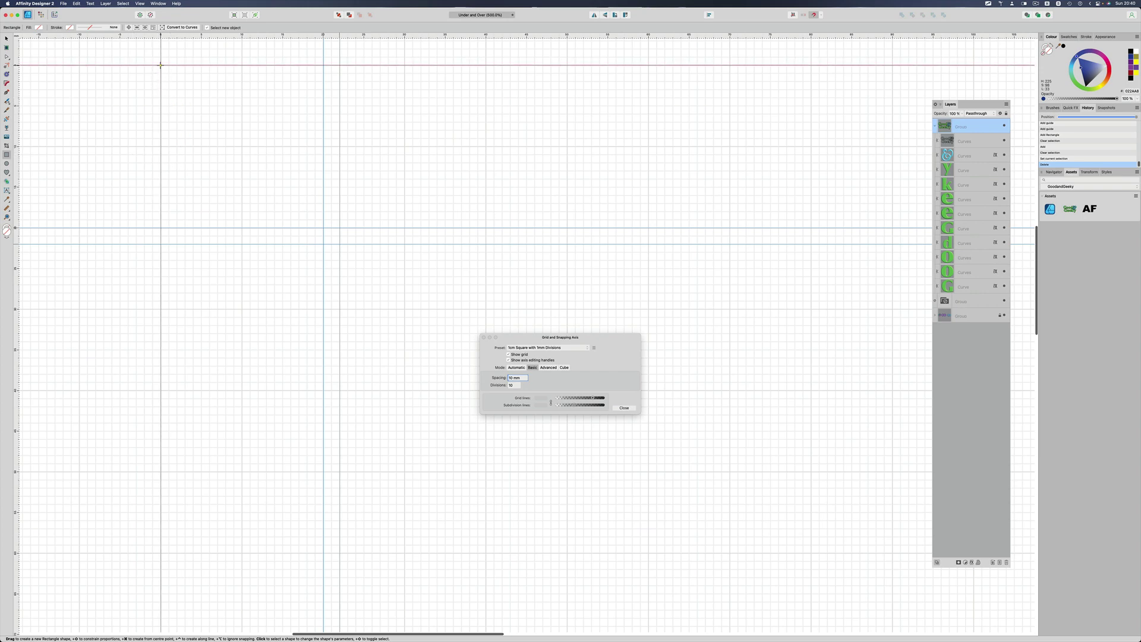
drag(163, 68, 326, 228)
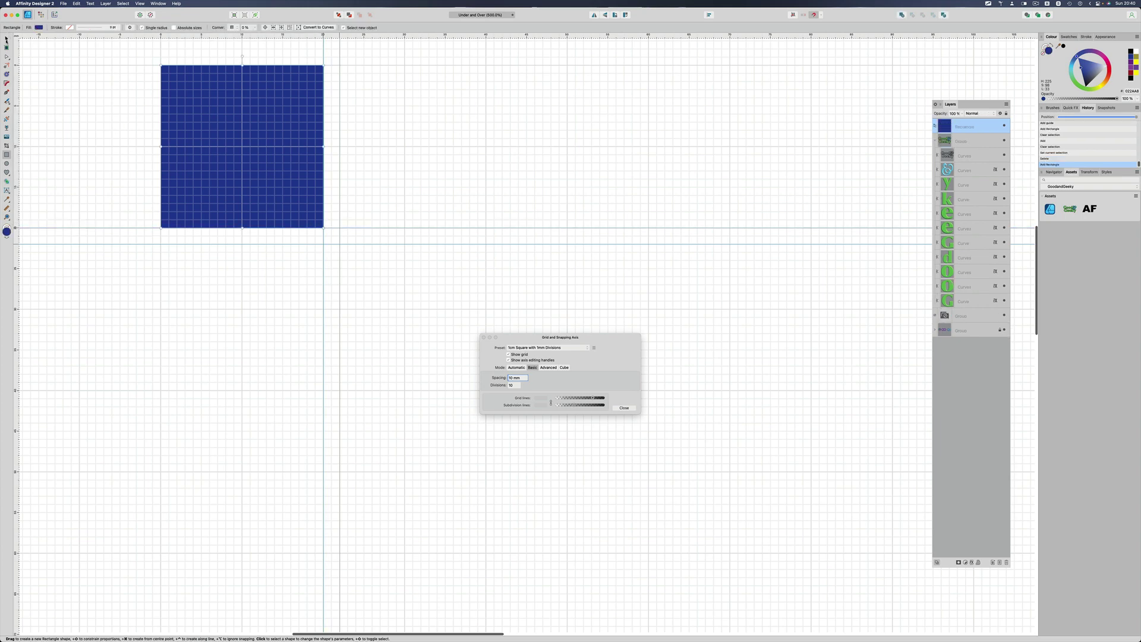
key(v)
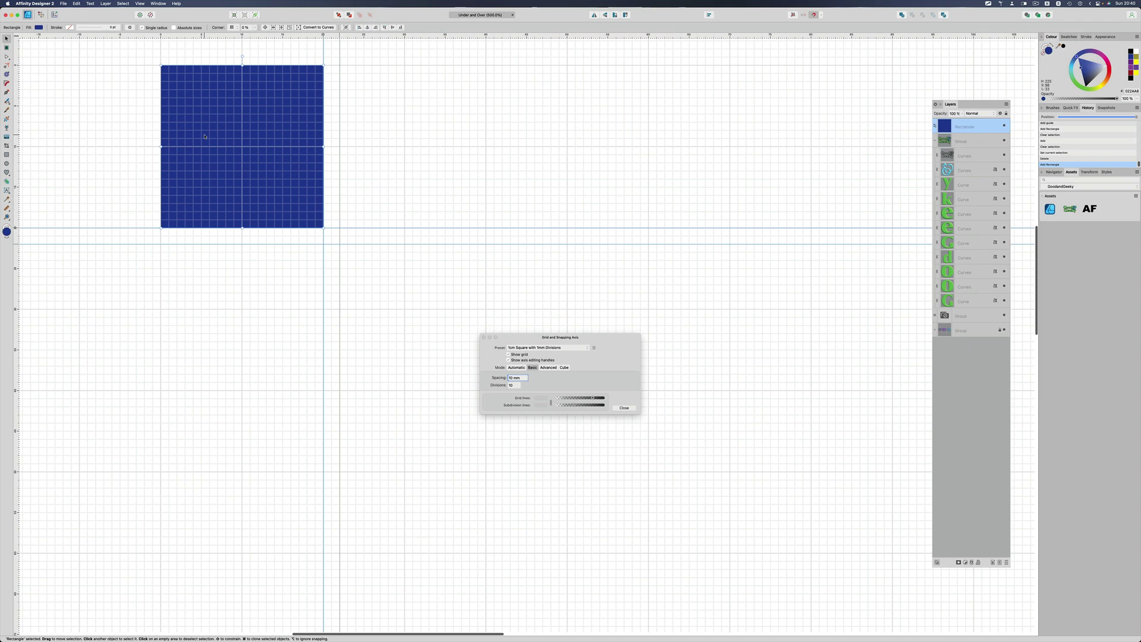
key(super+j)
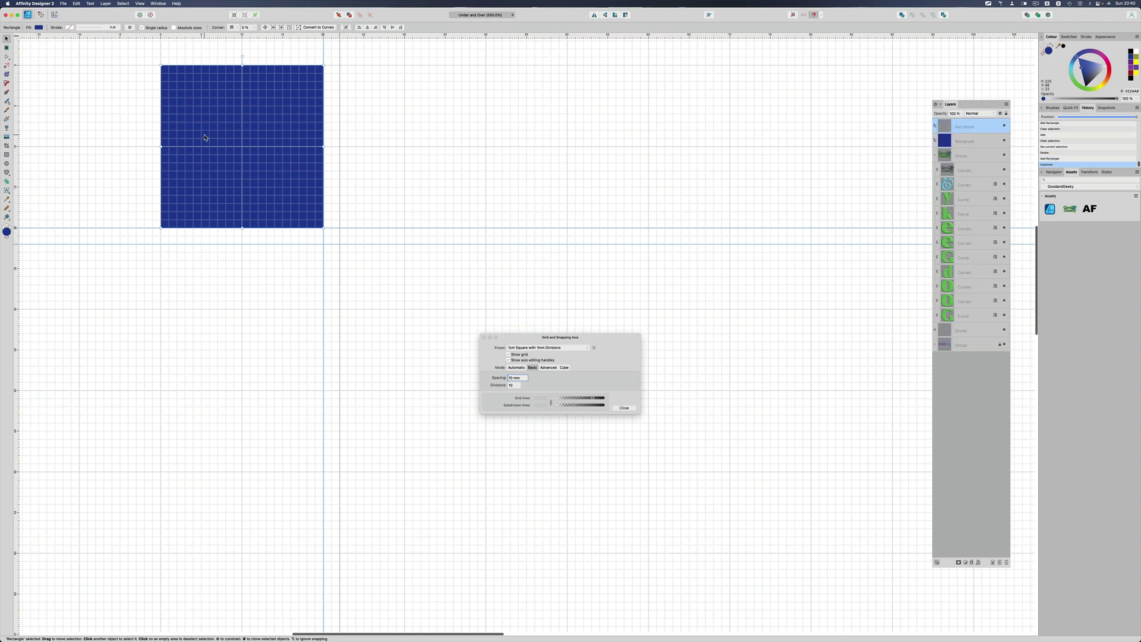
drag(204, 164, 384, 163)
drag(384, 162, 384, 164)
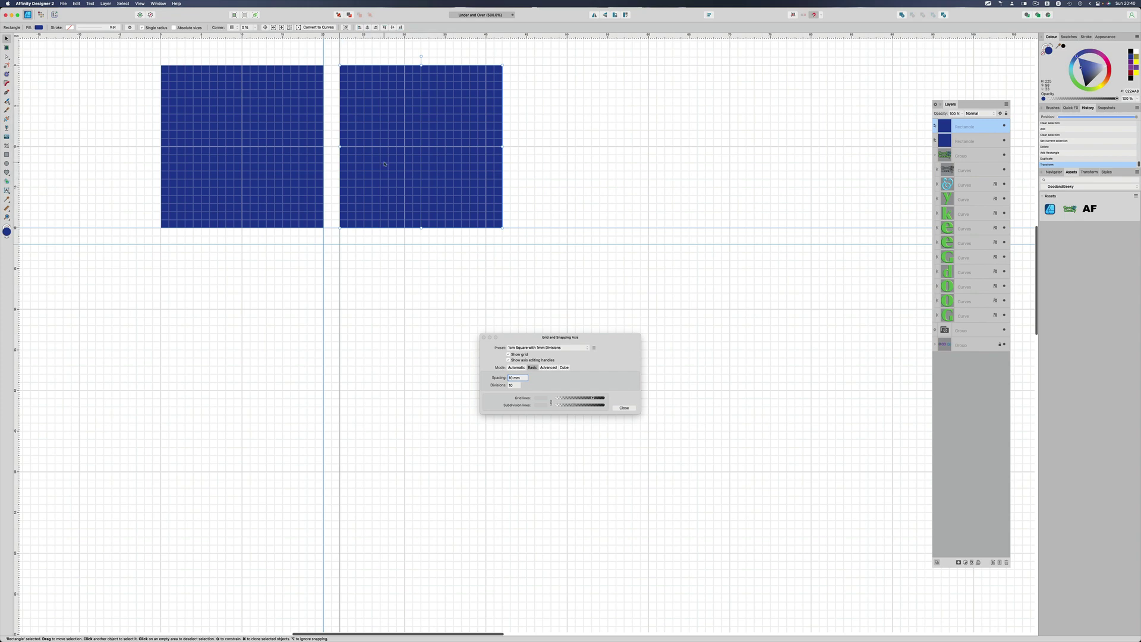
key(super+j)
key(super+j)
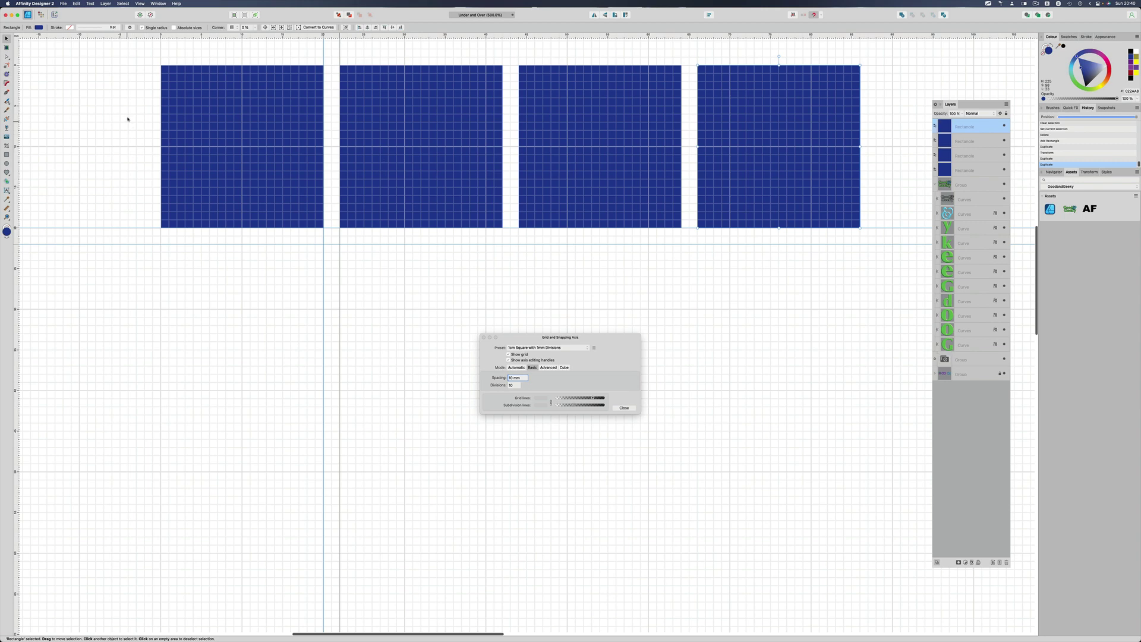
drag(131, 55, 873, 257)
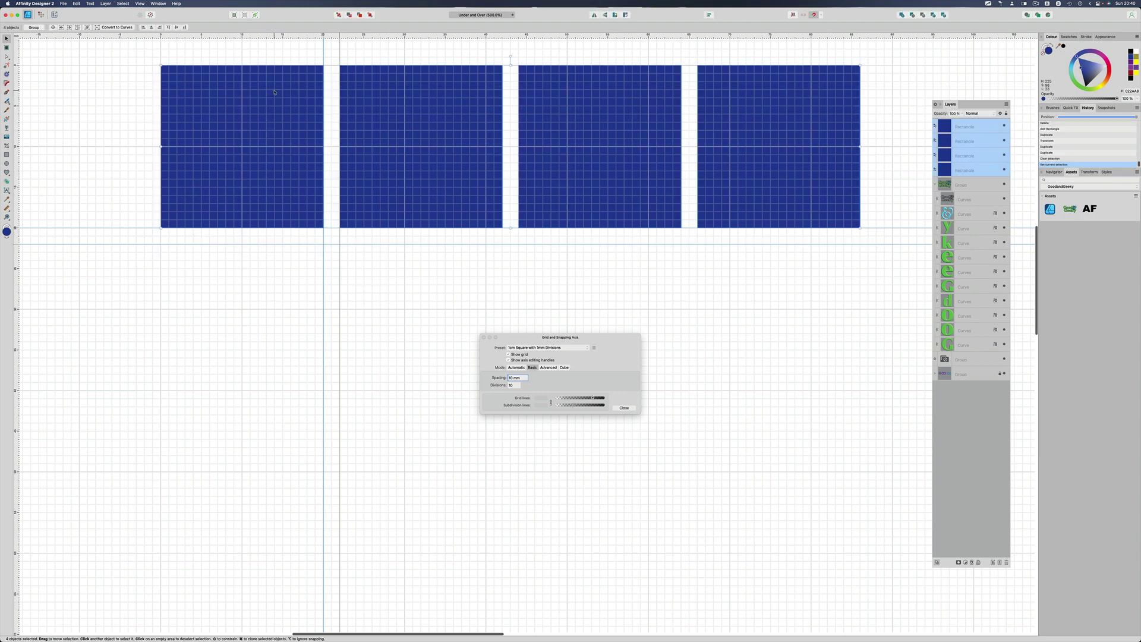
Duplicate the row, offset it below with an equal gap, and repeat for a third row
key(super+j)
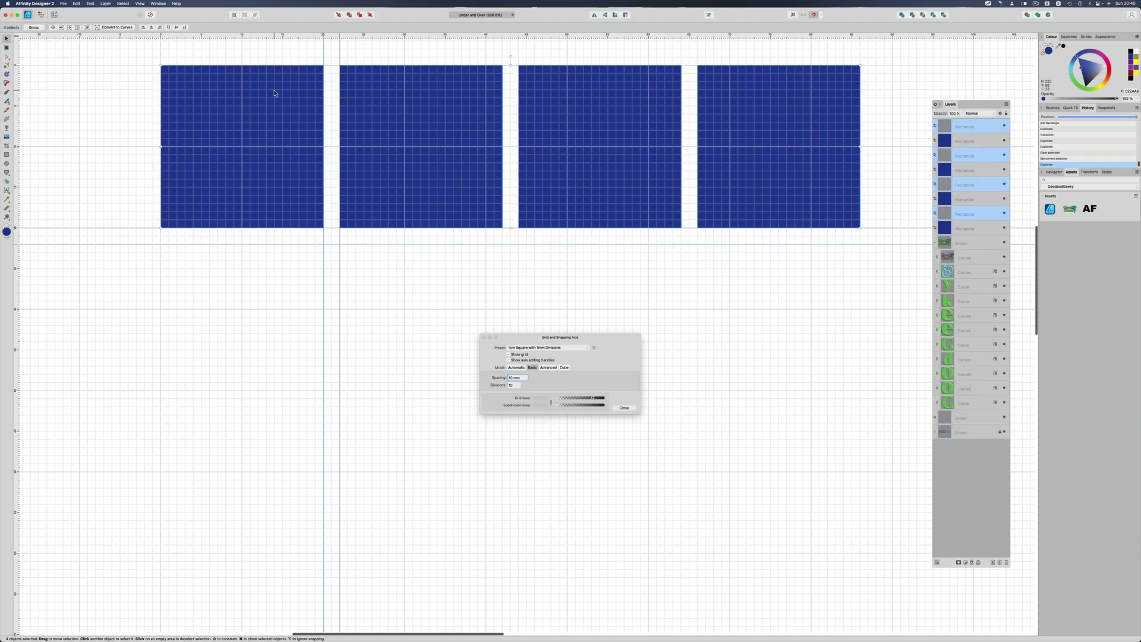
drag(274, 93, 275, 273)
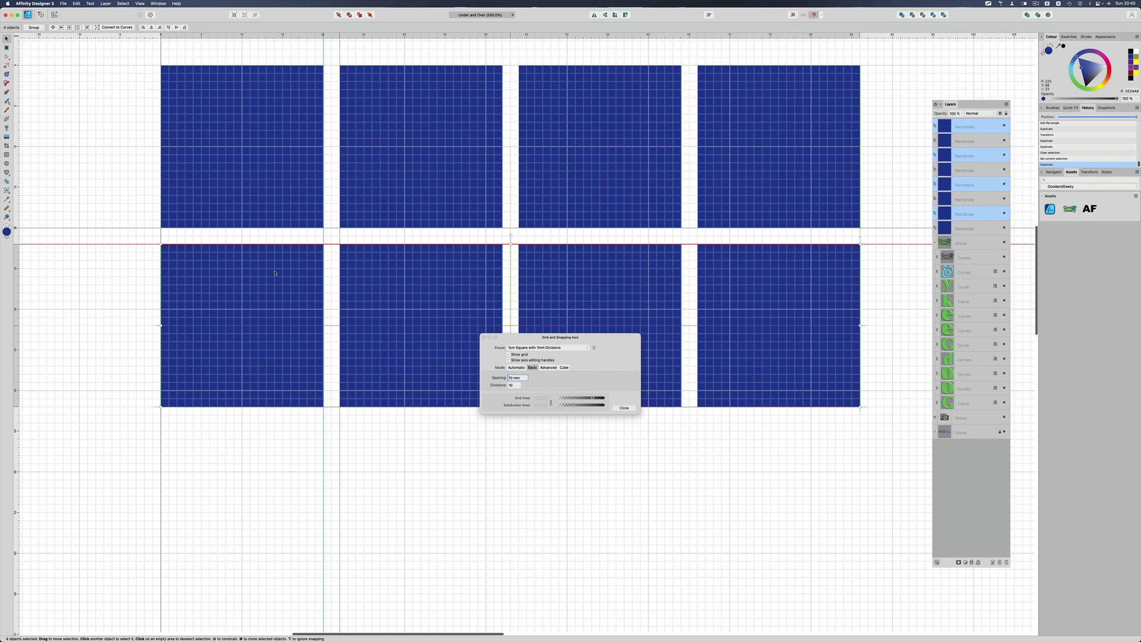
drag(275, 273, 275, 274)
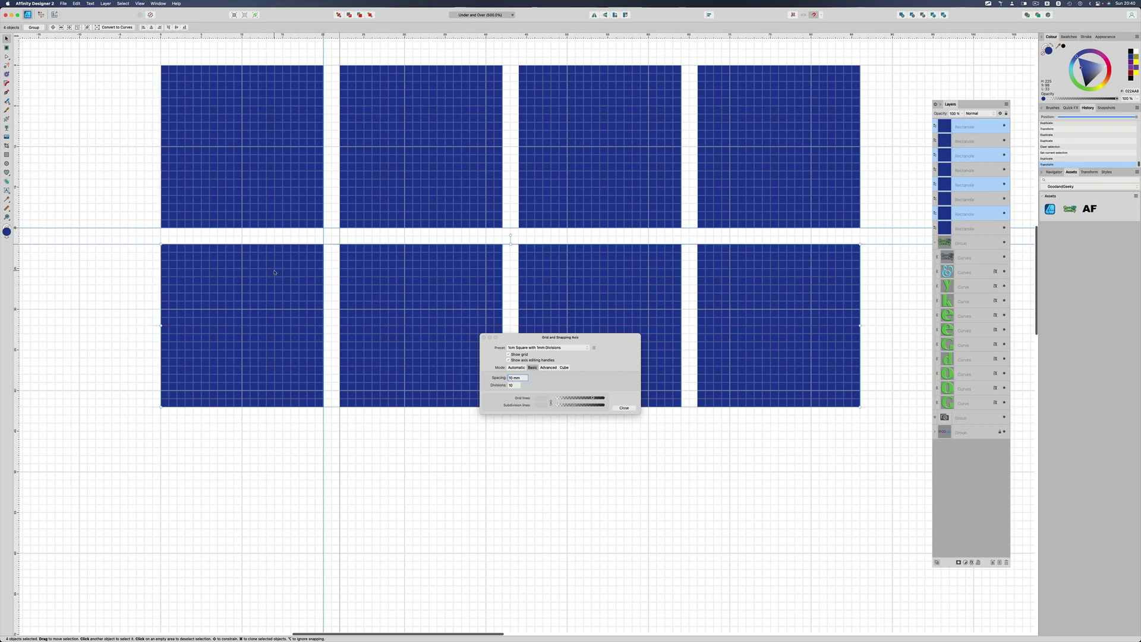
key(super+j)
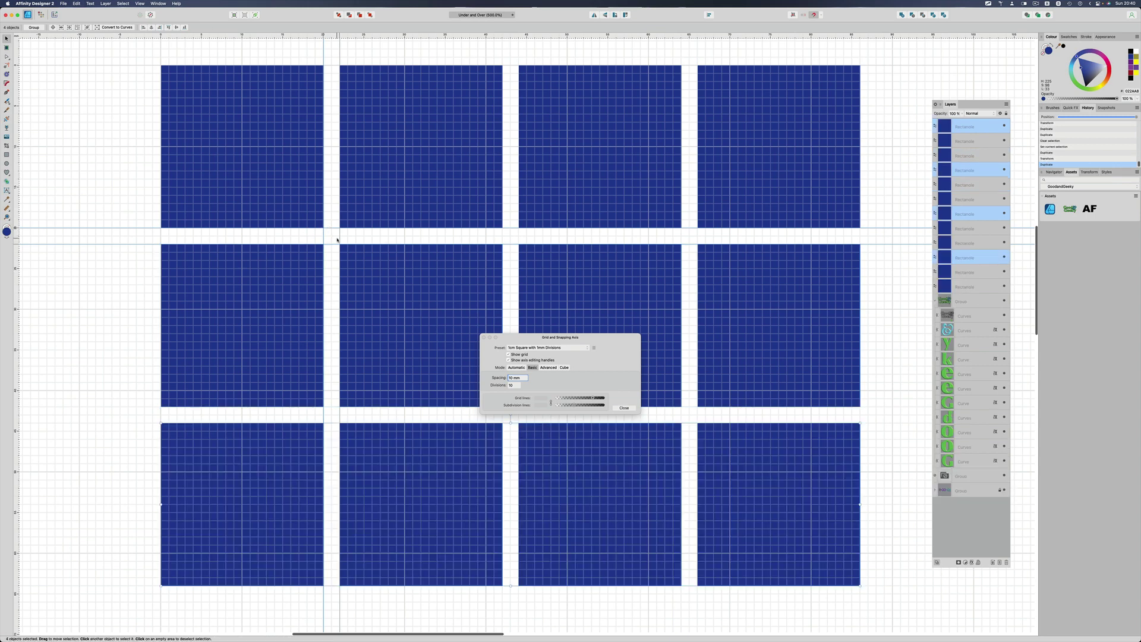
Zoom into a gap between squares and switch to the Measure Tool
scroll(337, 240, up, 10)
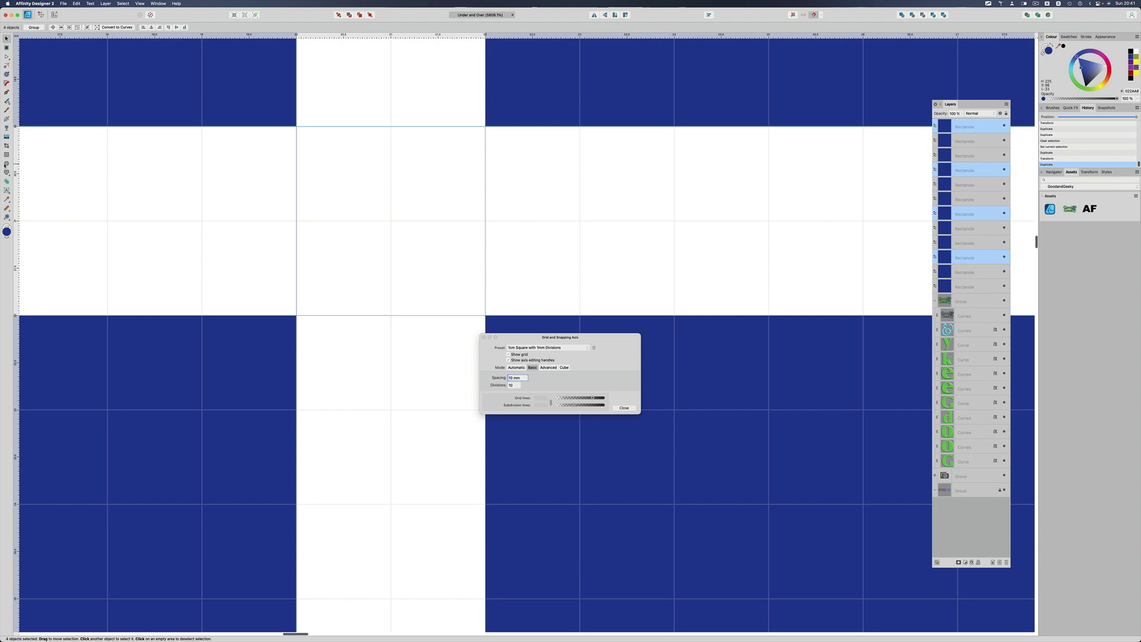
click(7, 209)
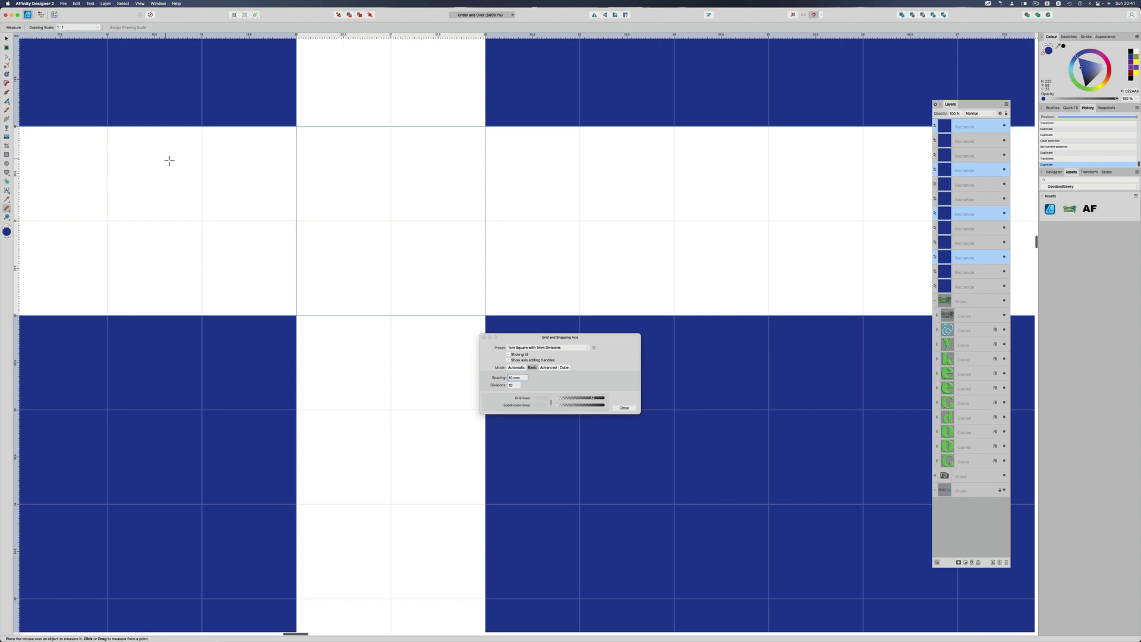